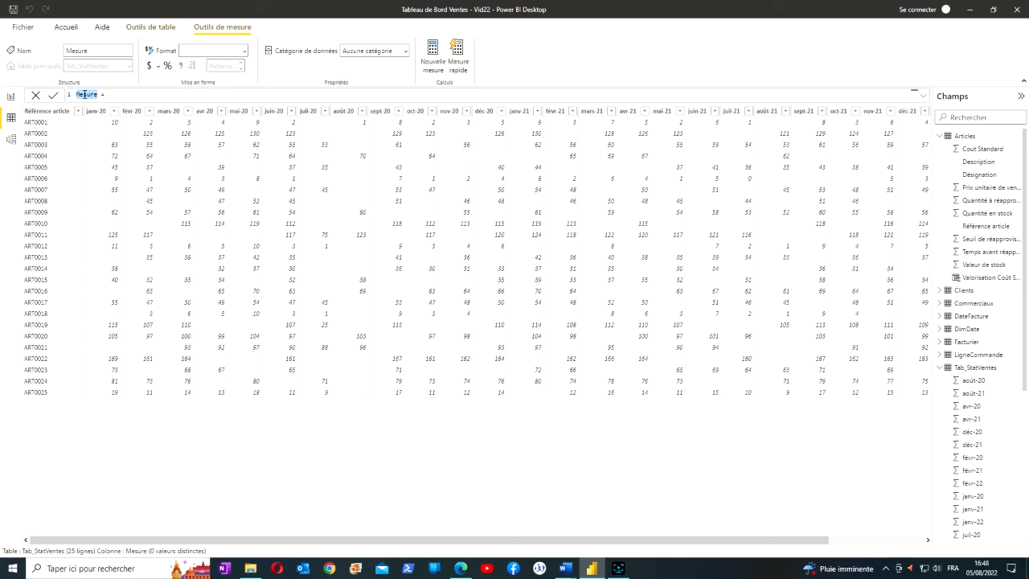
Name the new measure Moyenne Janvier 2020 and define it as AVERAGE(Tab_StatVentes[janv-20])
type("Moyenne Janvier 2020")
type("A")
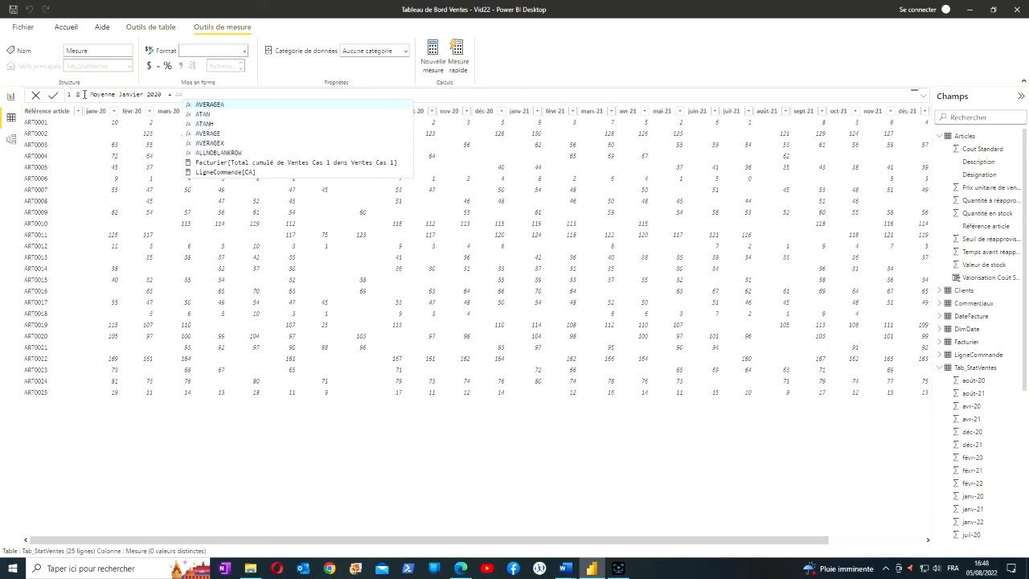
left_click(210, 134)
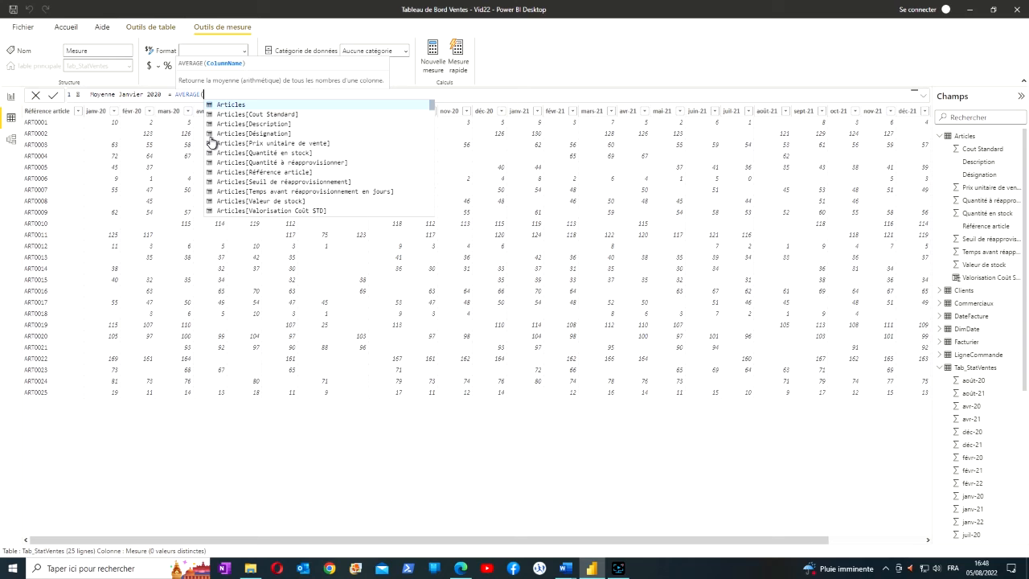
scroll(259, 135, "down", 12)
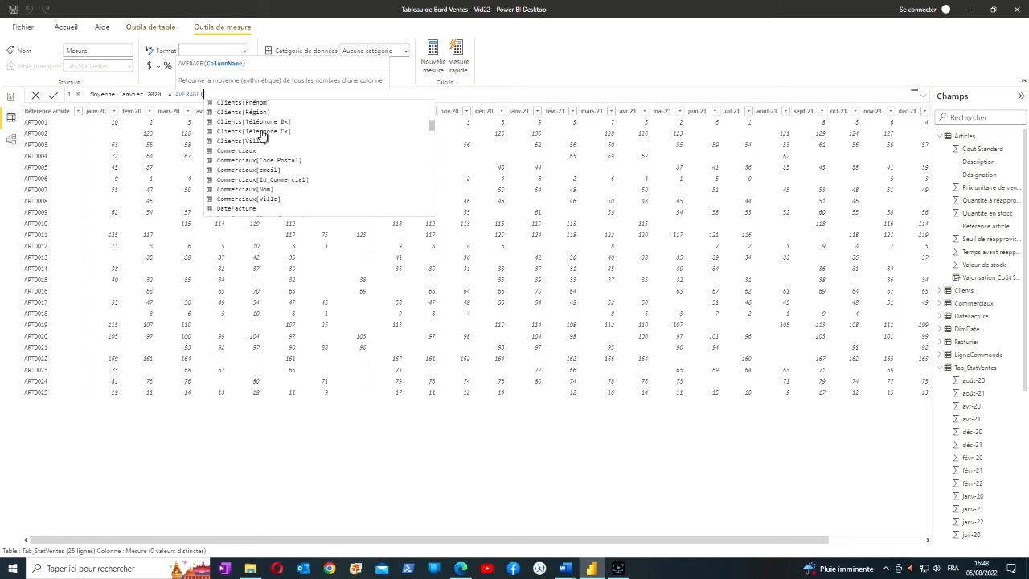
scroll(259, 134, "down", 15)
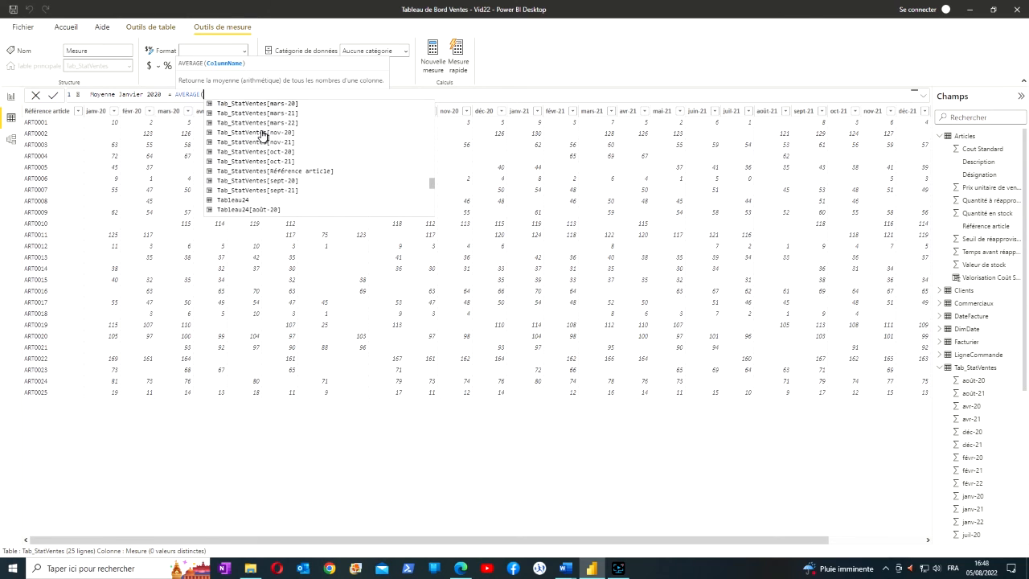
scroll(261, 134, "up", 4)
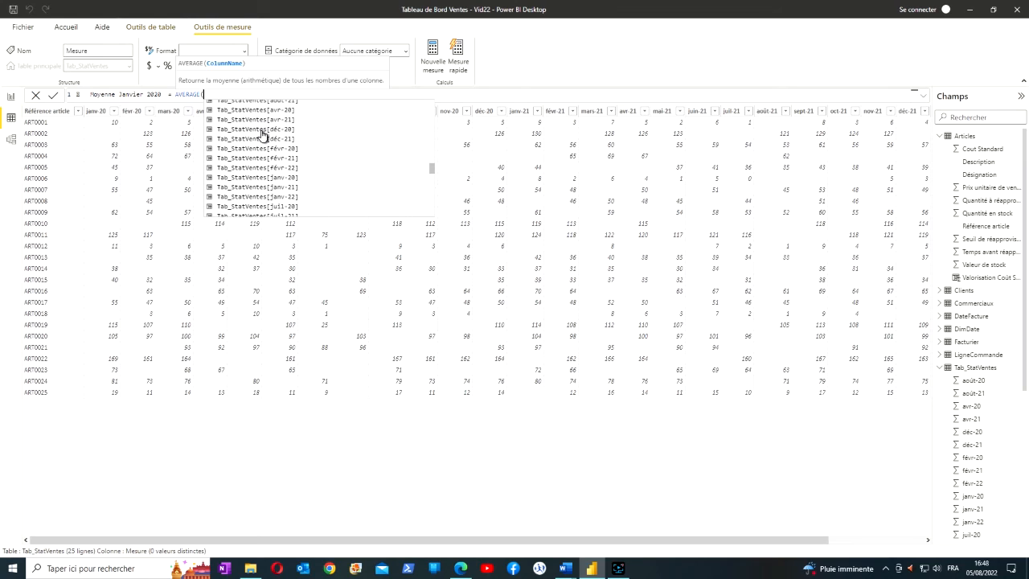
scroll(261, 135, "up", 1)
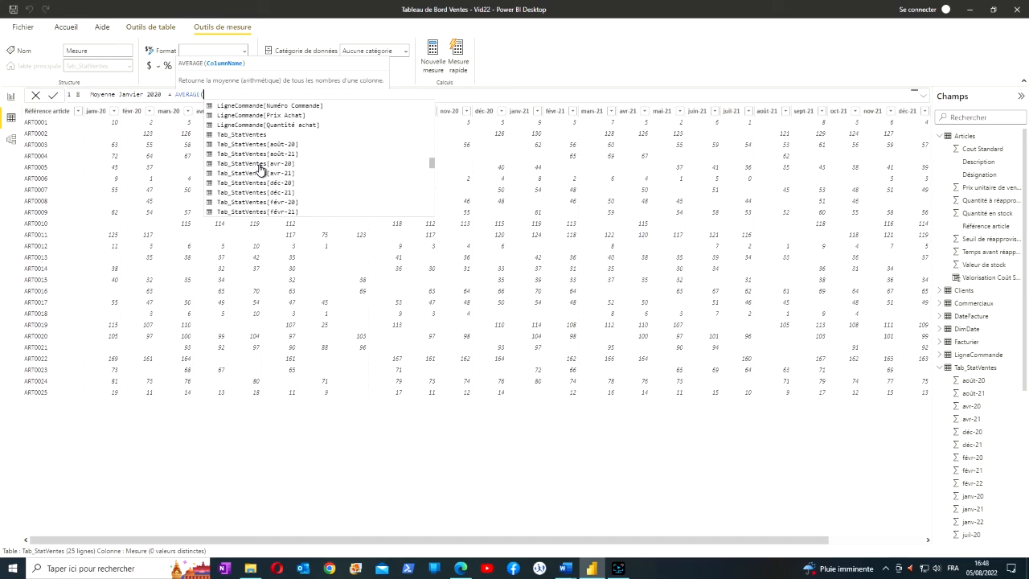
scroll(260, 171, "down", 2)
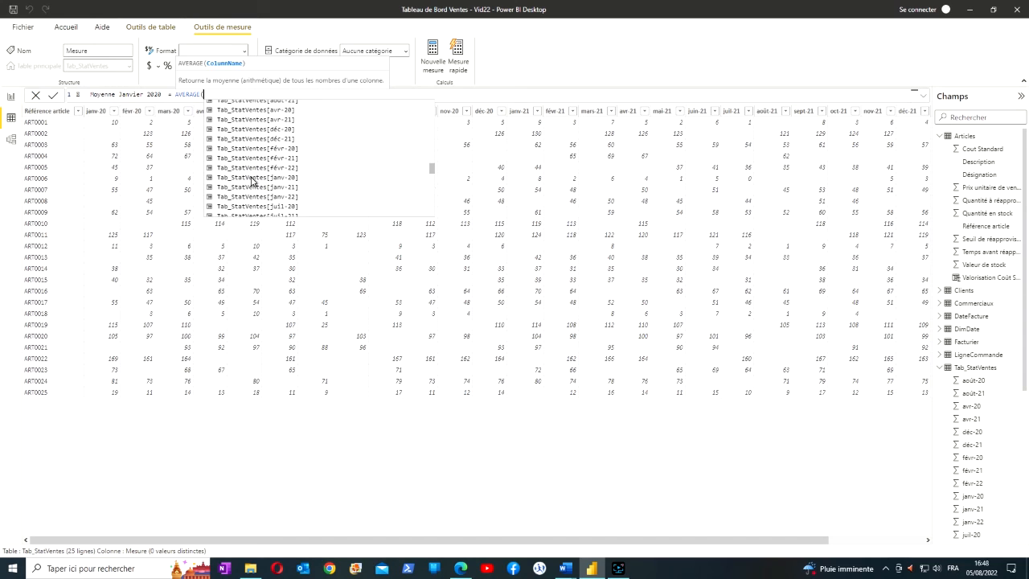
double_click(252, 177)
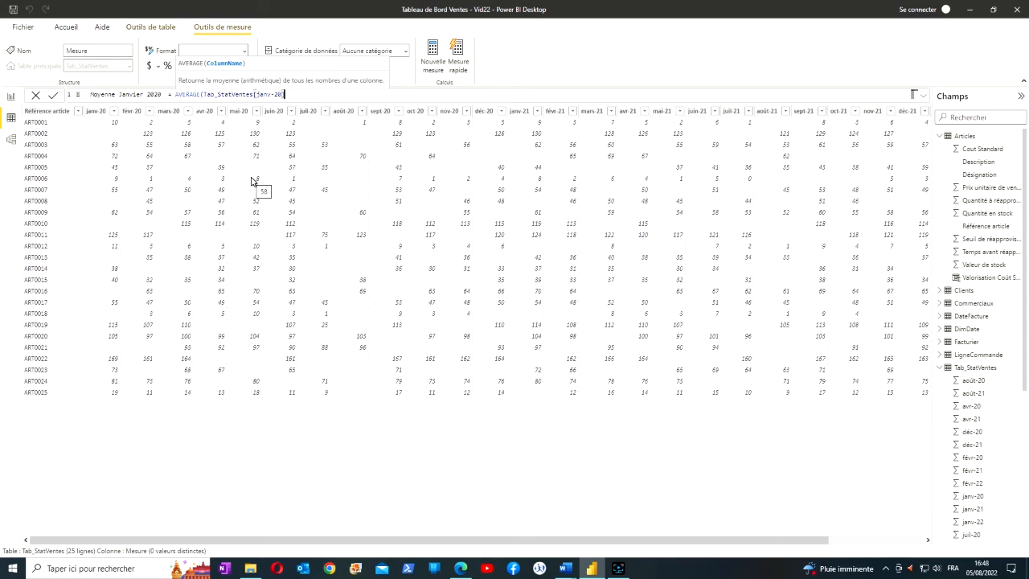
type(")")
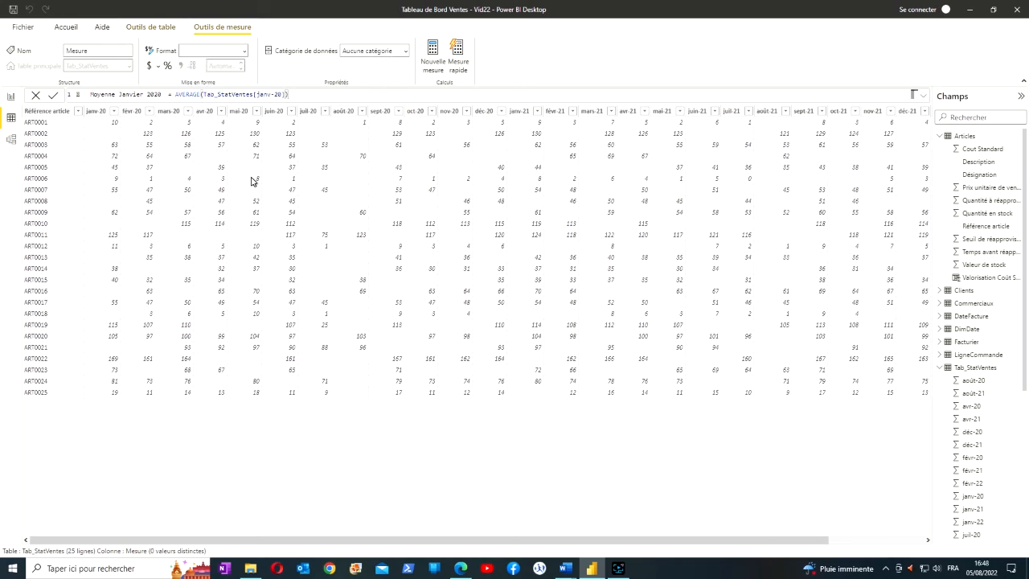
key("Return")
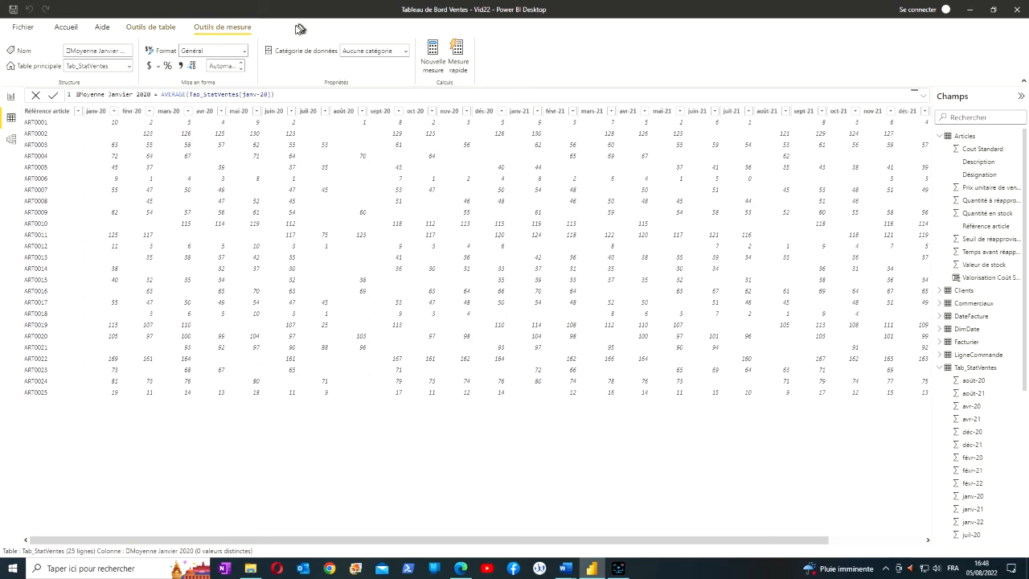
Create another measure in Tab_StatVentes and name it Moyenne Janvier 2021
left_click(431, 54)
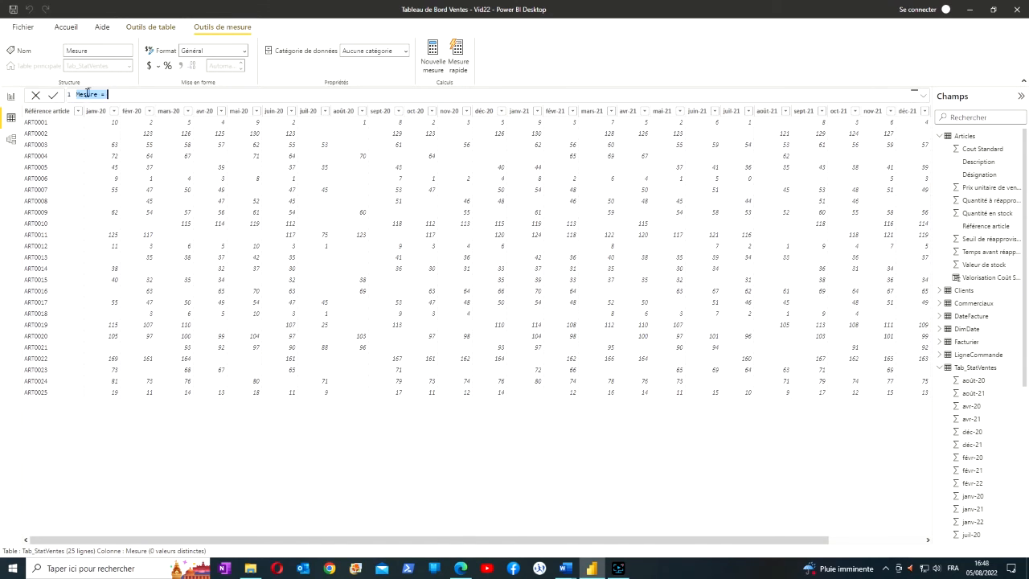
double_click(87, 95)
type("Moyenne Janvier 2020")
key("BackSpace")
type("1")
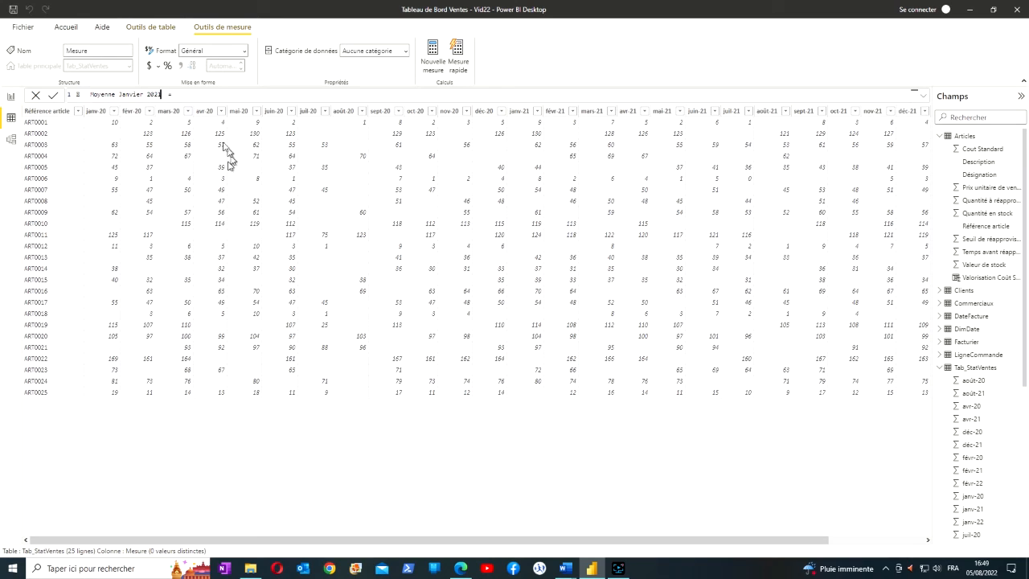
Define the Moyenne Janvier 2021 measure as AVERAGE(Tab_StatVentes[janv-21]) and commit it
left_click(194, 97)
type("av")
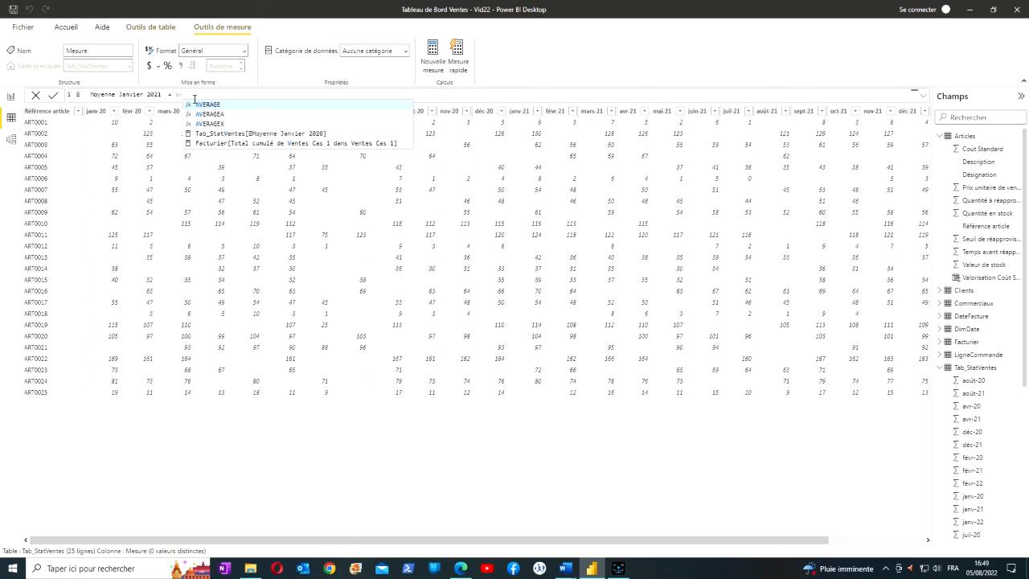
left_click(211, 105)
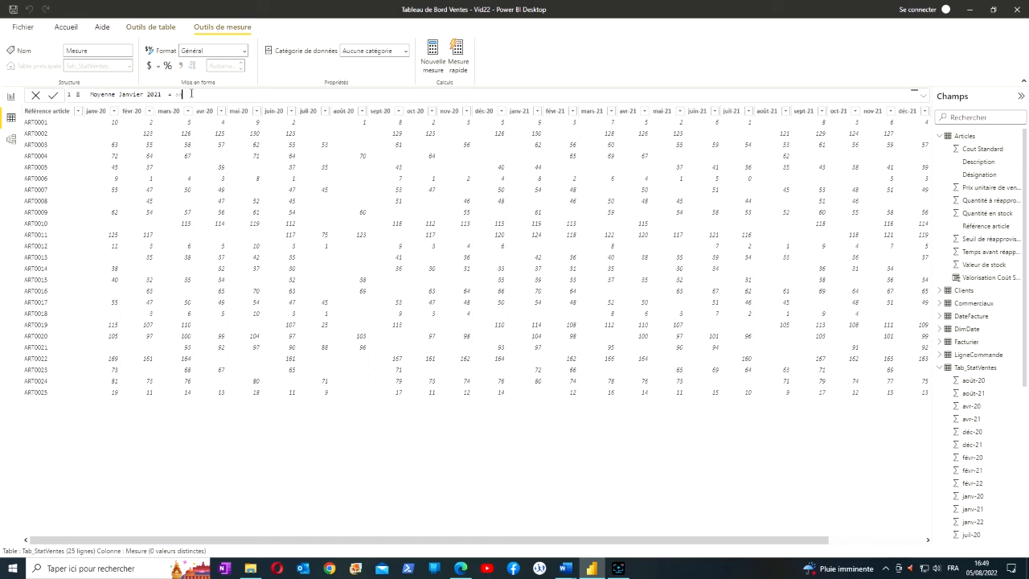
key("BackSpace")
key("BackSpace")
type("av")
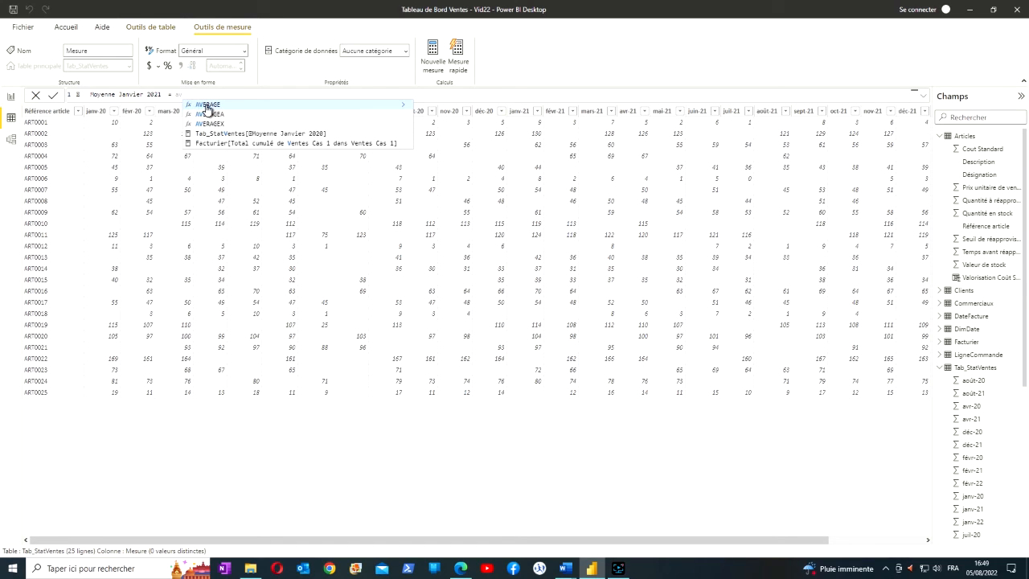
double_click(207, 105)
scroll(303, 160, "down", 15)
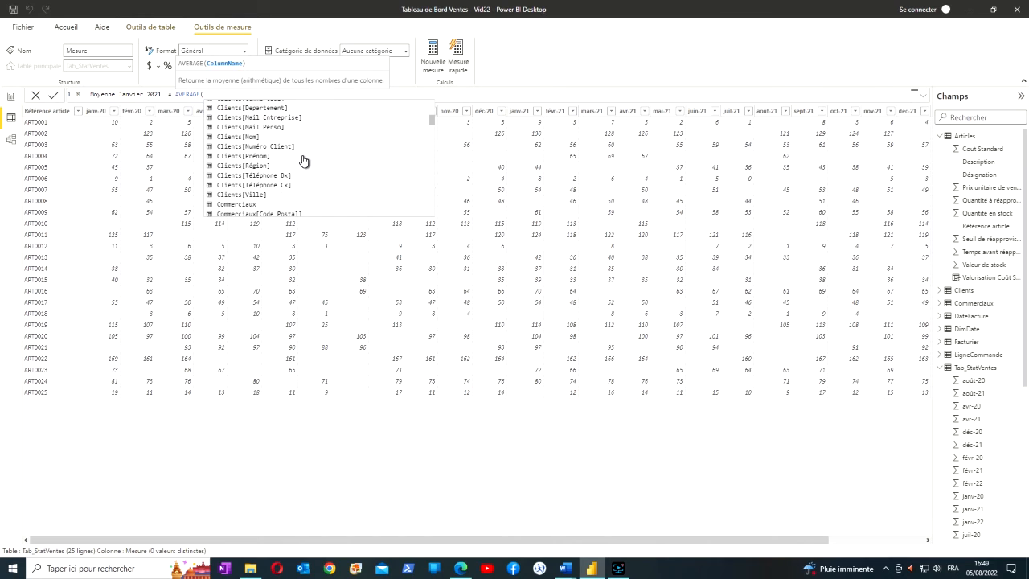
scroll(304, 161, "down", 6)
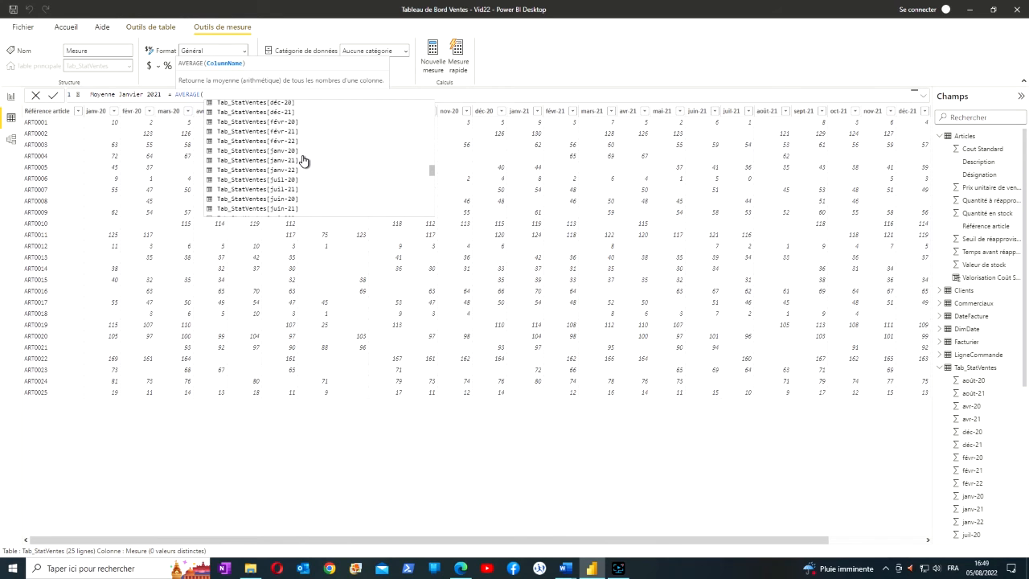
scroll(304, 161, "down", 3)
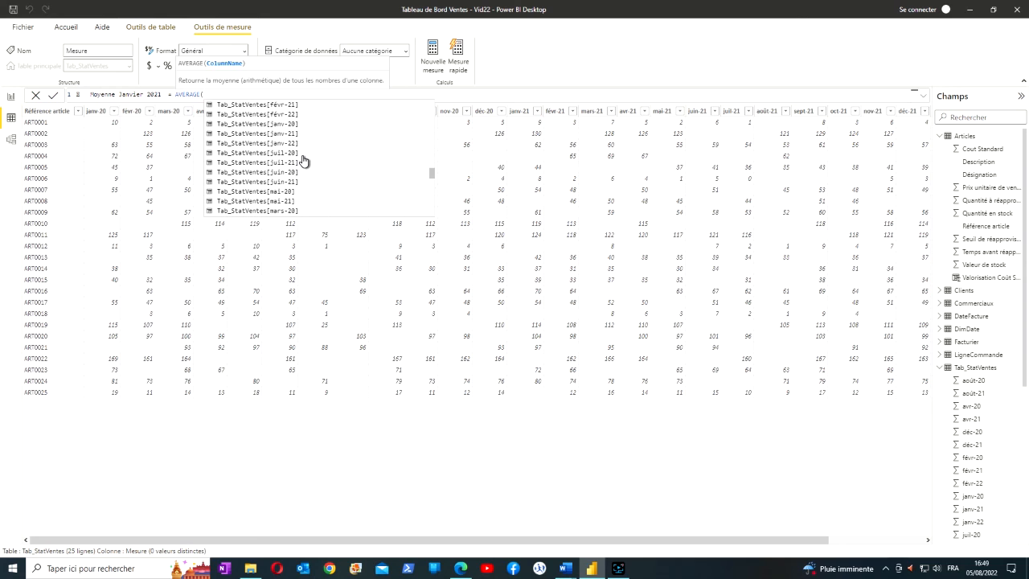
left_click(278, 135)
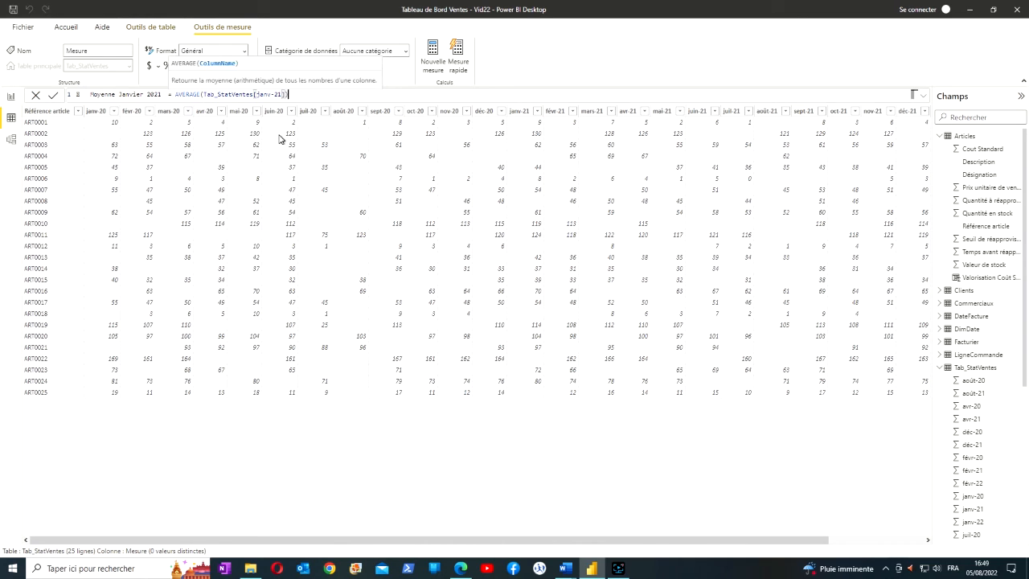
type(")")
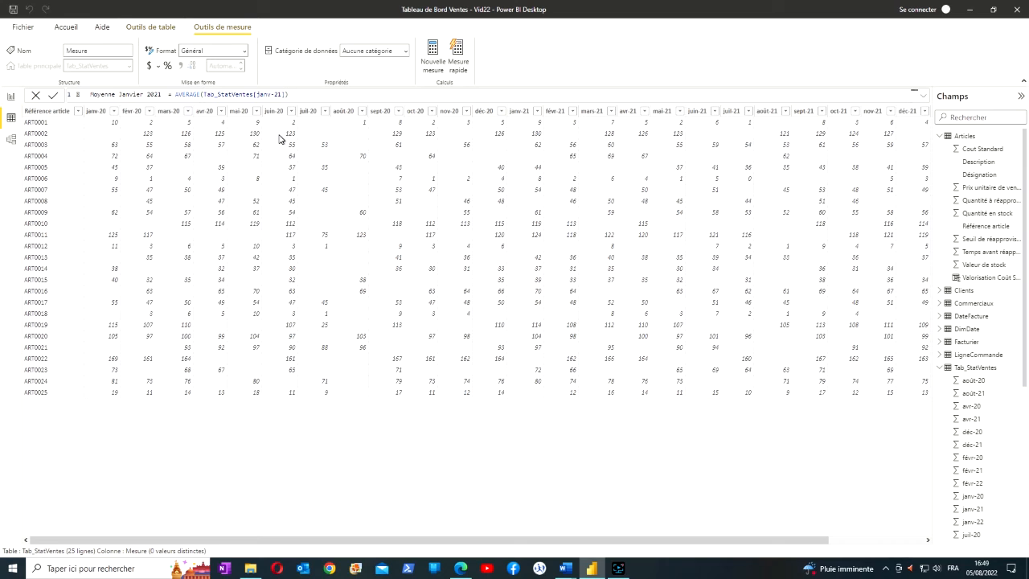
key("Return")
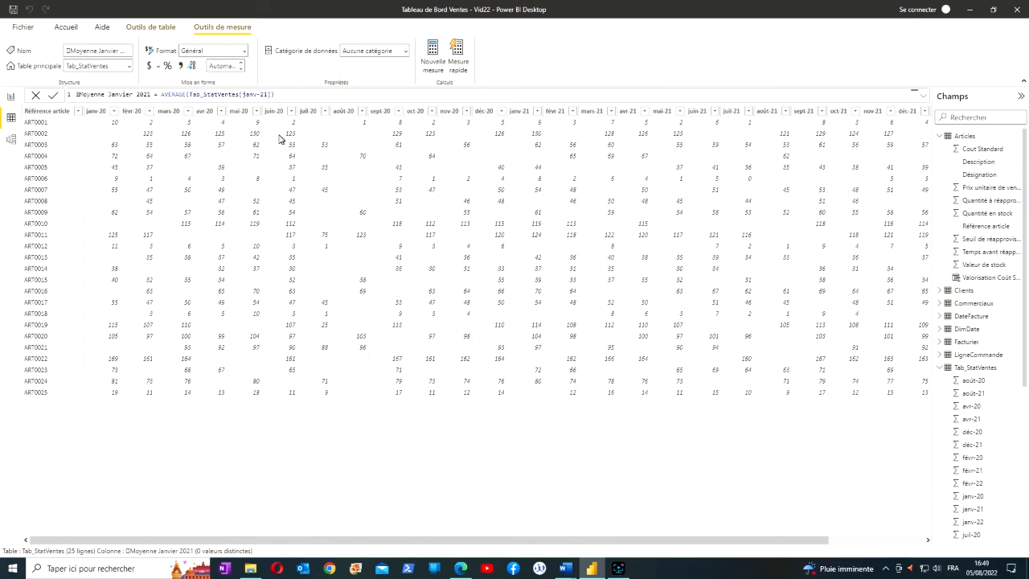
Create a third measure in Tab_StatVentes and name it Moyenne Janvier 2022
left_click(435, 59)
left_click(435, 58)
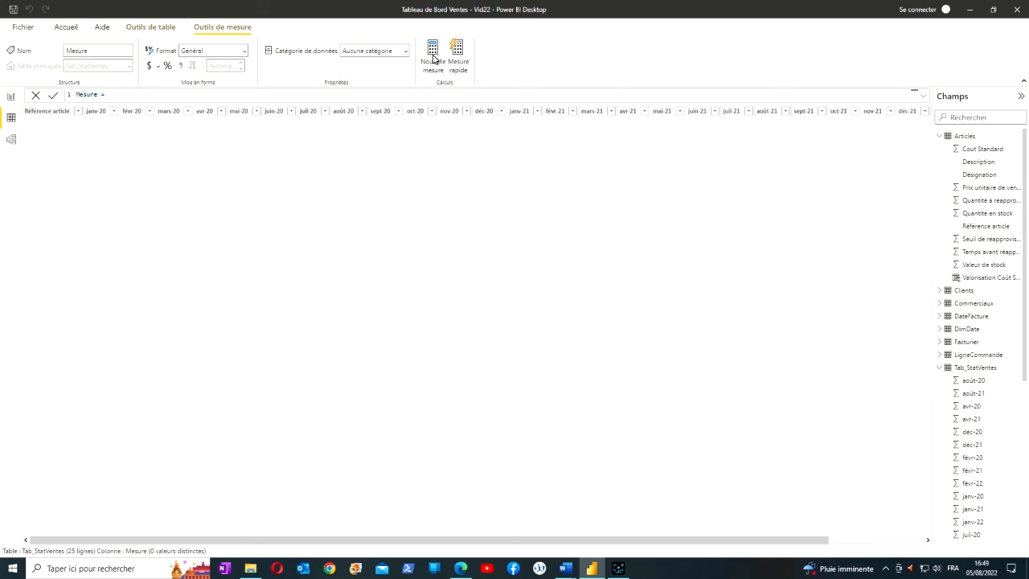
double_click(86, 94)
type("Moyenne Janvier 2020")
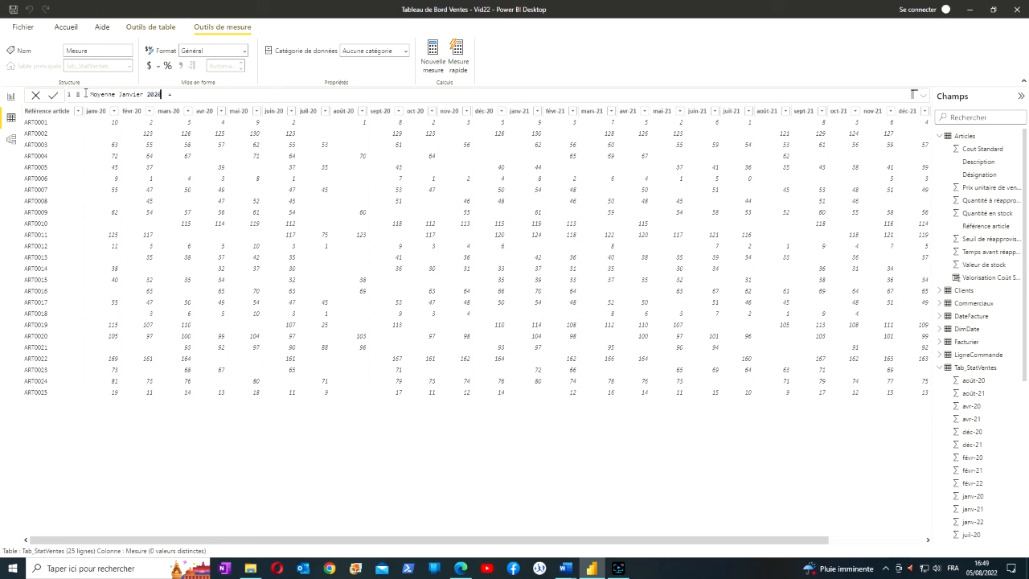
type("2")
Define the Moyenne Janvier 2022 measure as AVERAGE(Tab_StatVentes[janv-22]) and commit it
left_click(213, 98)
type("a")
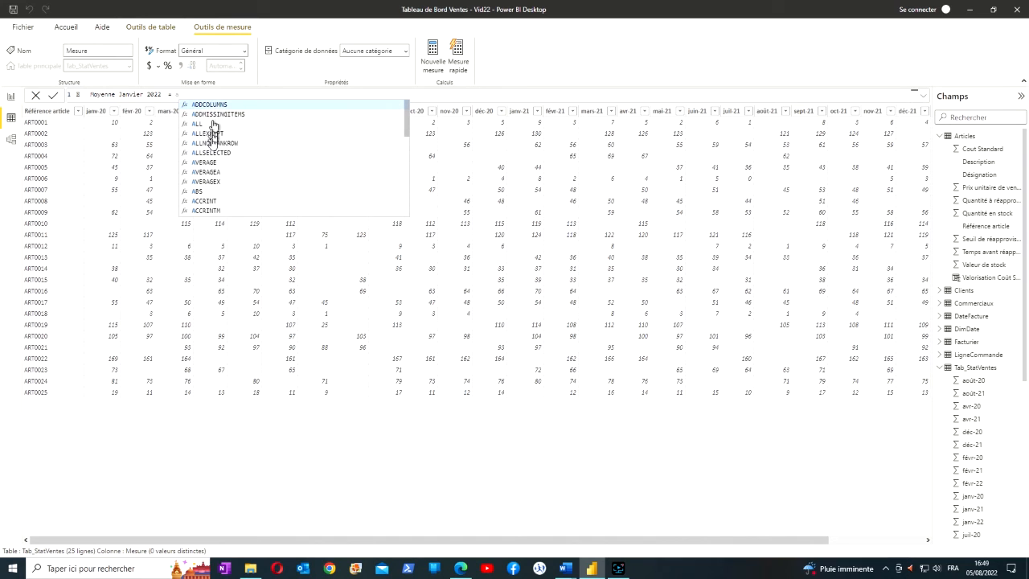
left_click(205, 162)
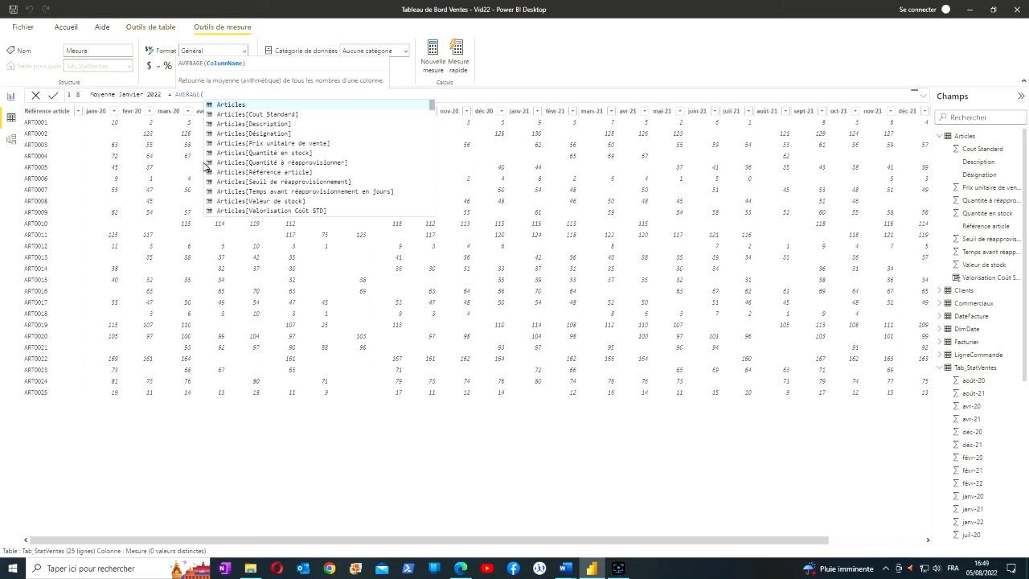
scroll(211, 164, "down", 15)
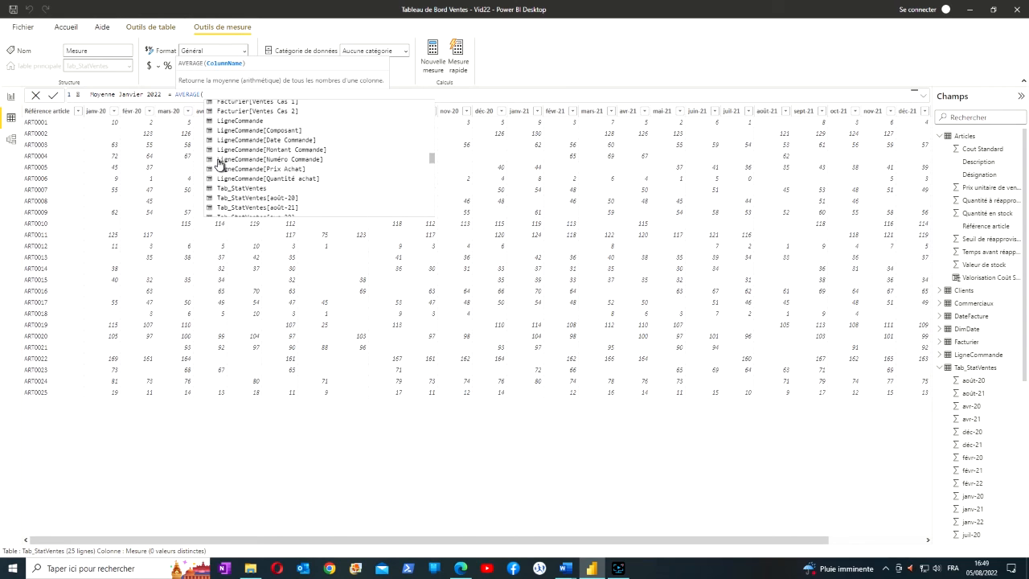
scroll(219, 164, "down", 5)
scroll(217, 164, "up", 1)
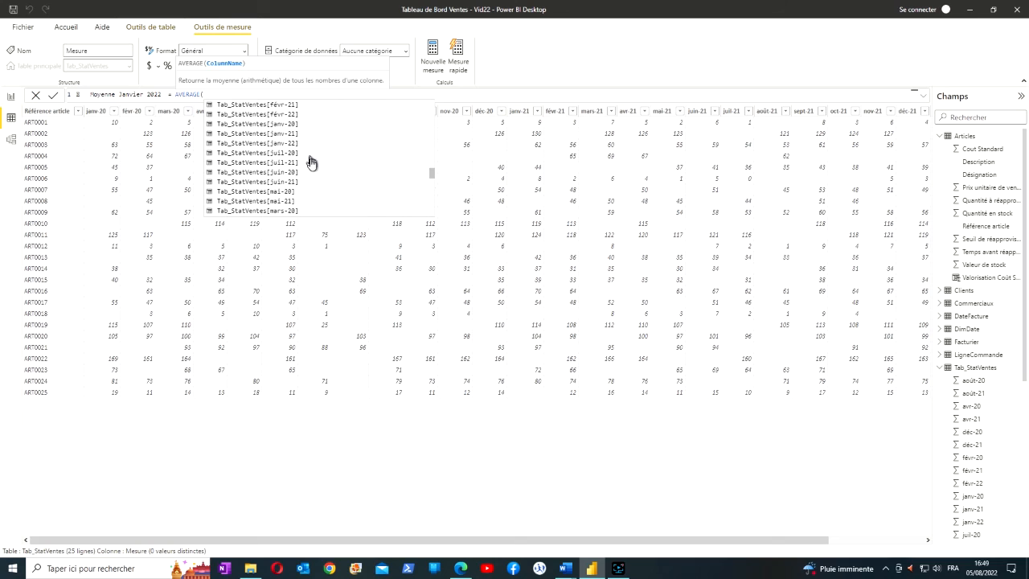
left_click(285, 145)
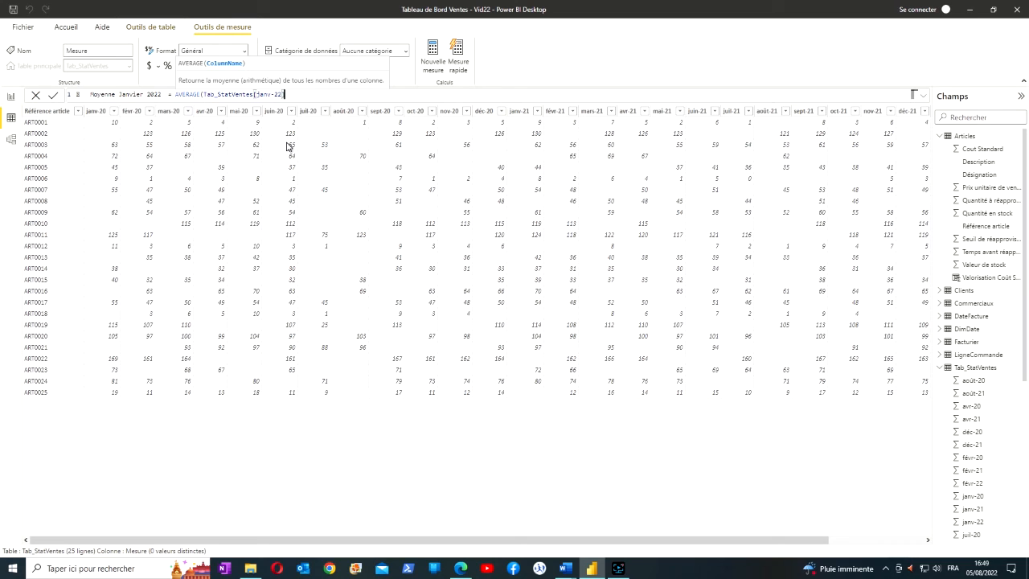
type(")")
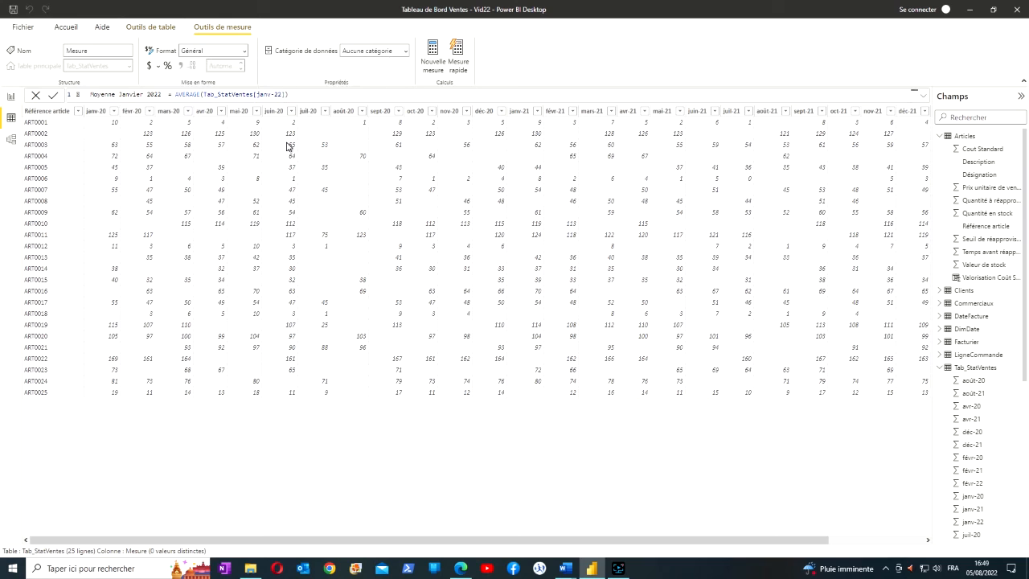
key("Return")
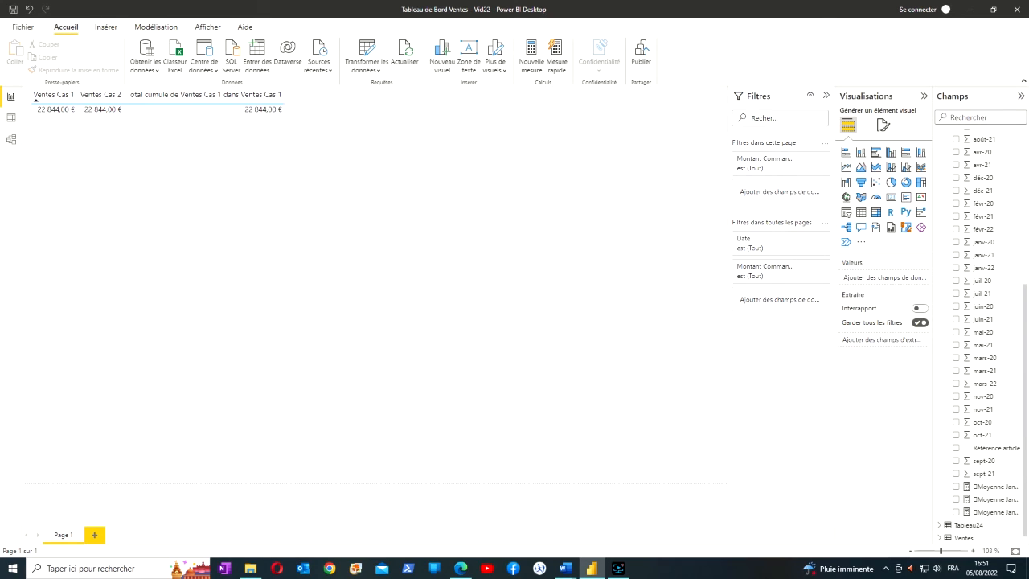
Build a table visual below the existing one on Page 1 from the Moyenne Janvier 2020, 2021 and 2022 measures
left_click_drag(990, 491, 91, 249)
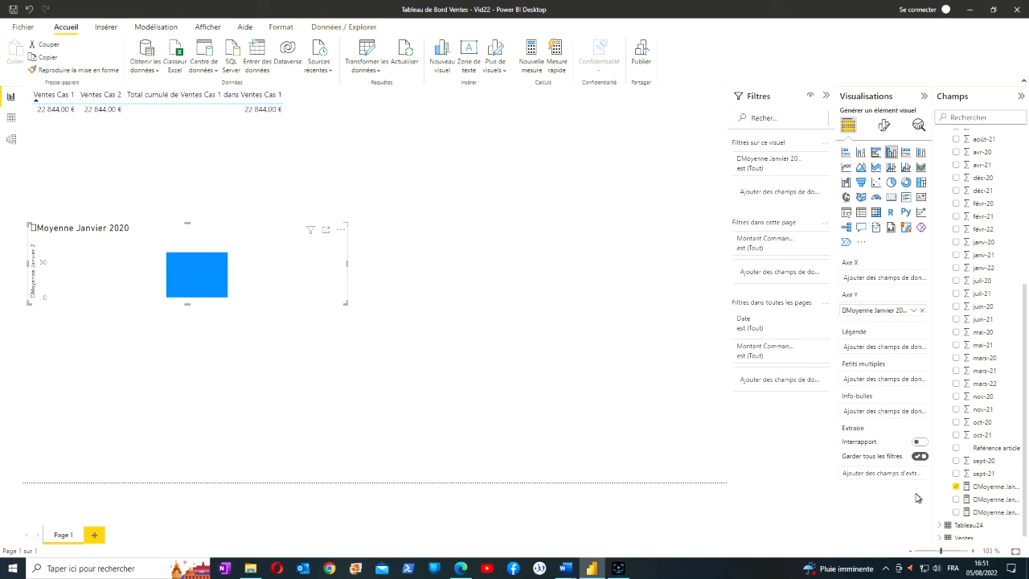
left_click_drag(976, 502, 273, 274)
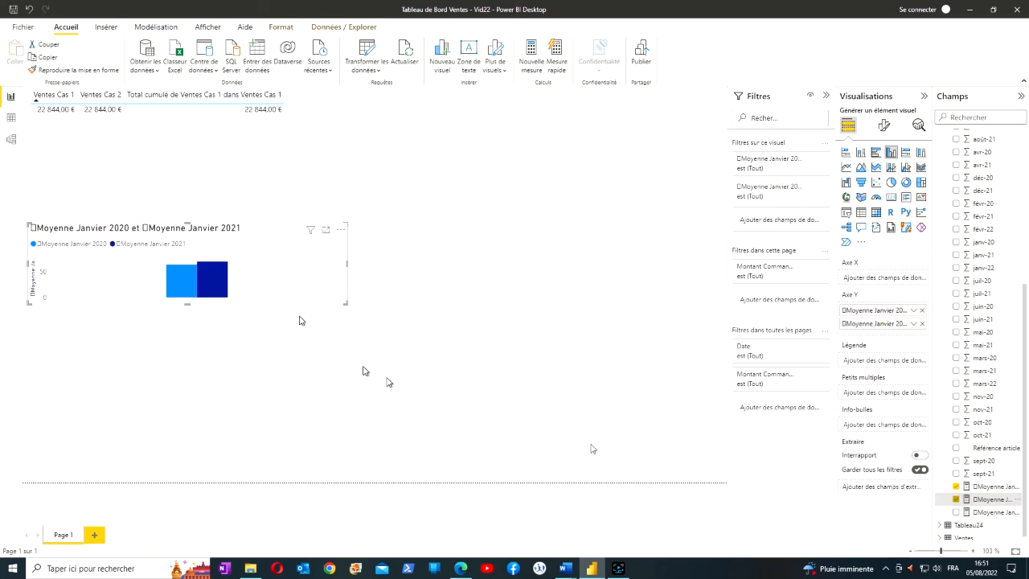
left_click_drag(977, 512, 325, 283)
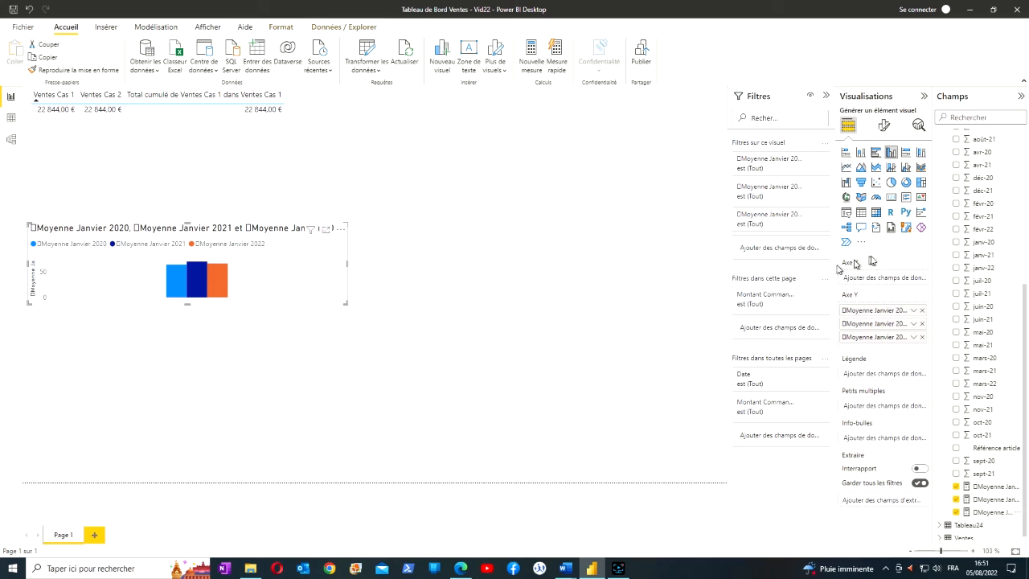
left_click(860, 214)
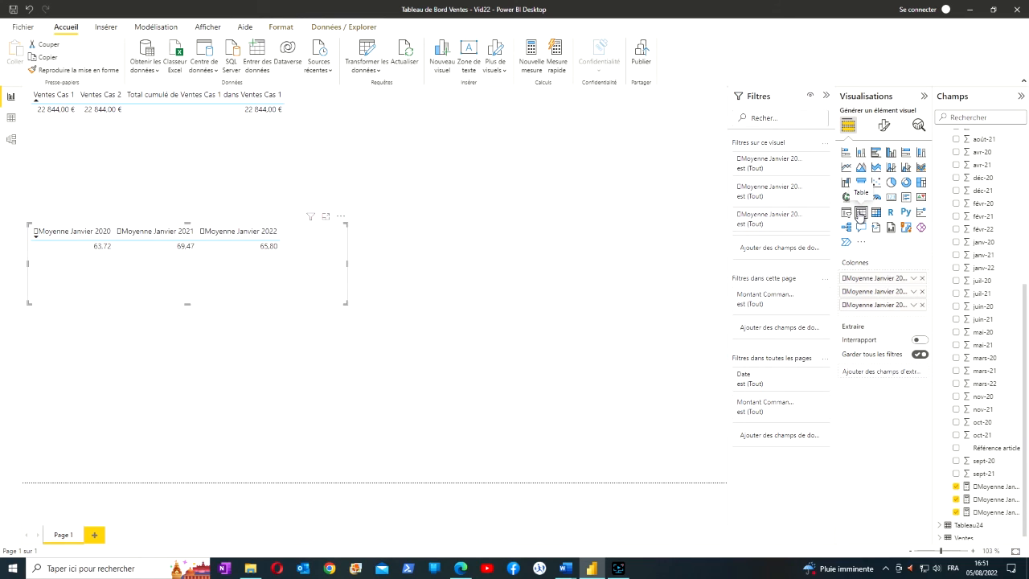
Try the averages visual as clustered column, area, stacked area, and line and stacked column charts, and return it to a table
left_click(891, 154)
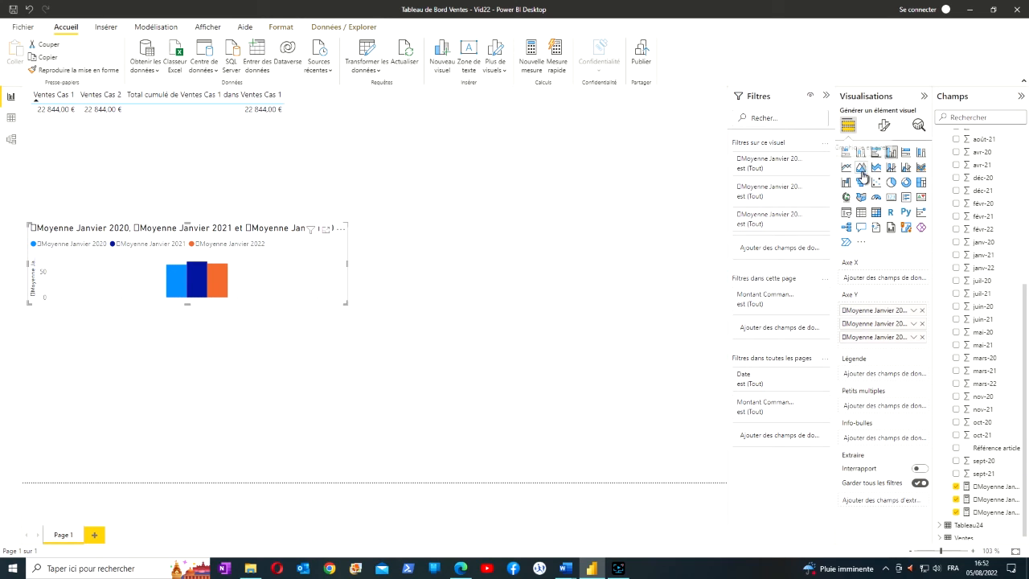
left_click(860, 168)
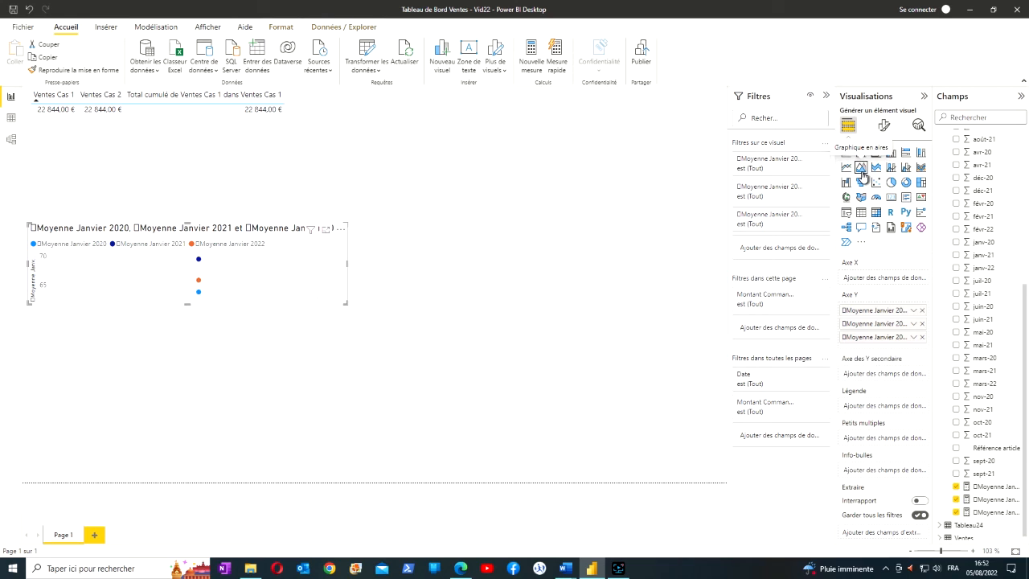
left_click(876, 168)
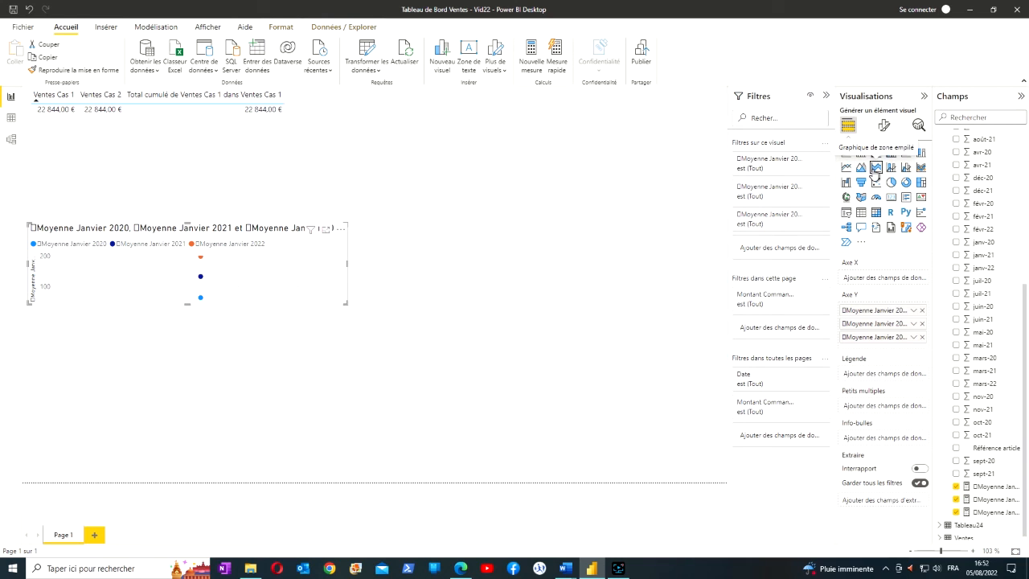
left_click(893, 169)
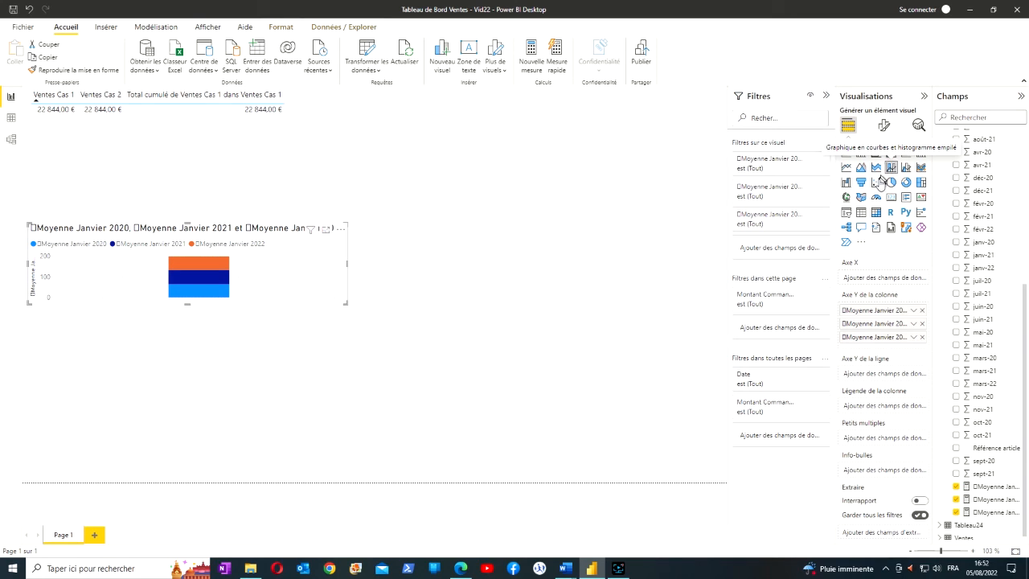
left_click(862, 213)
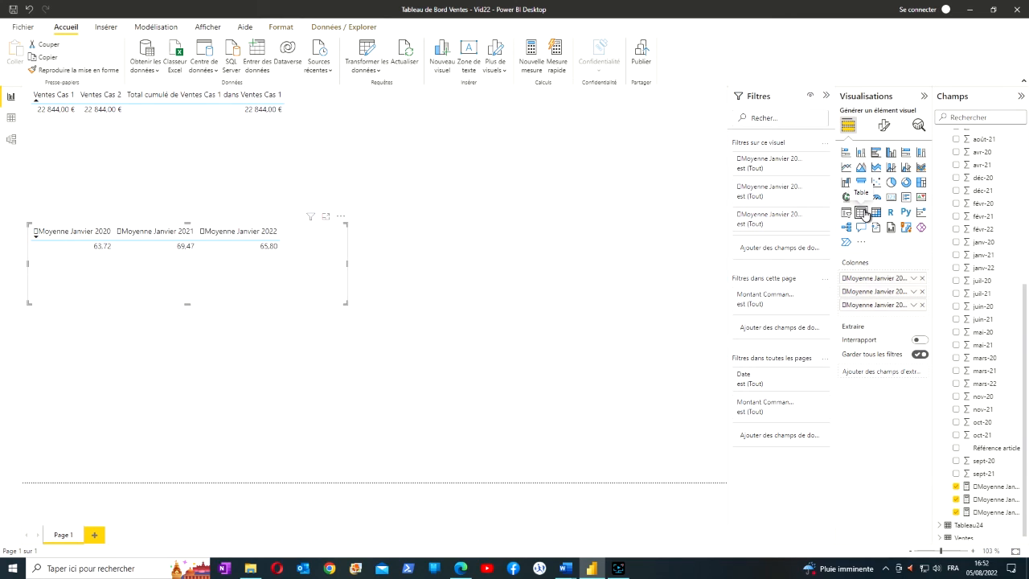